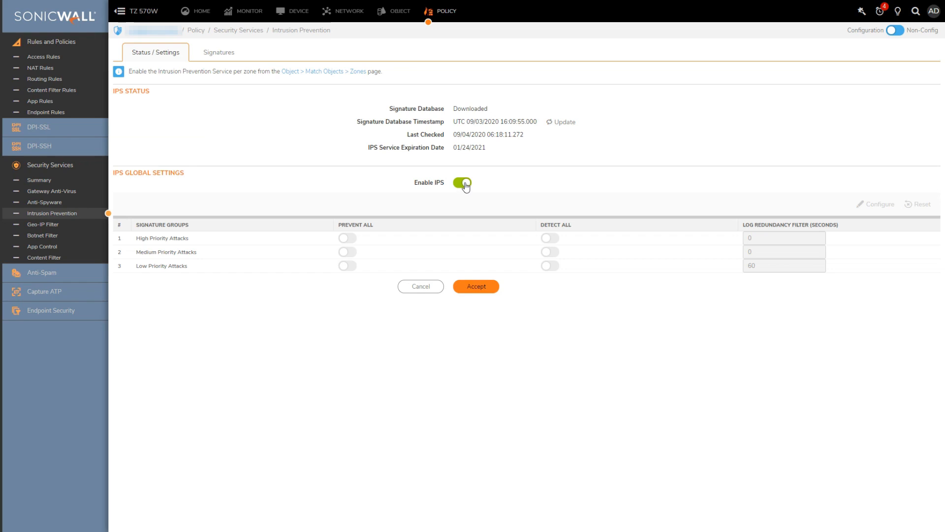
- Apply the enabled IPS setting in the IPS global settings
click(484, 289)
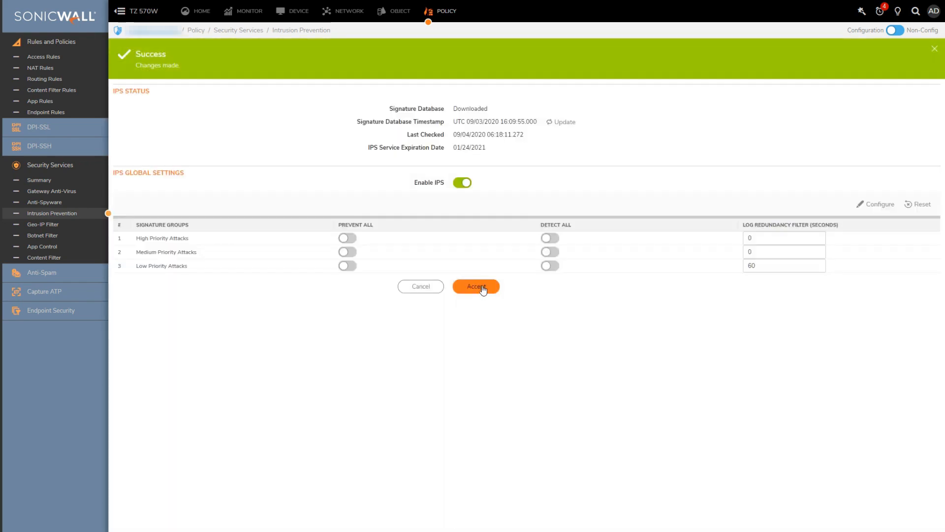
- Review the intrusion prevention signature list, including each signature's priority and its prevent and detect status
click(209, 56)
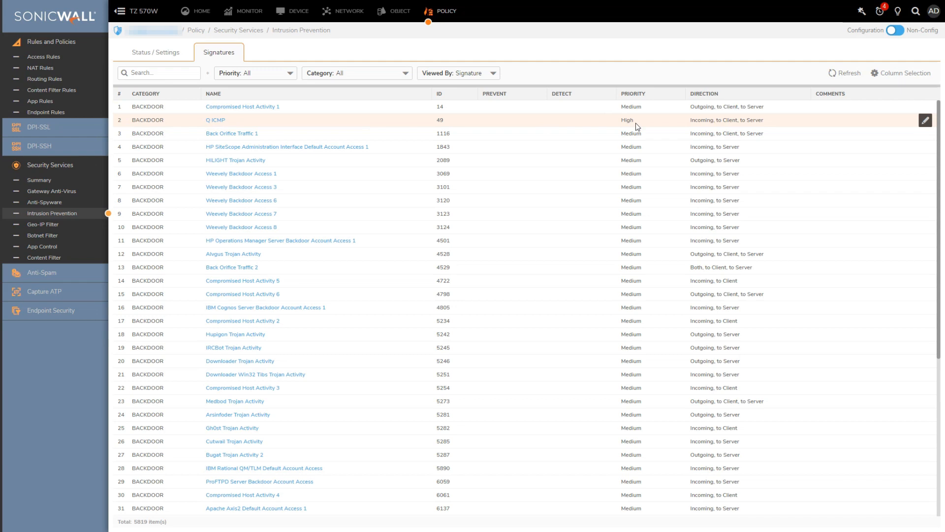
scroll(648, 276, down, 3)
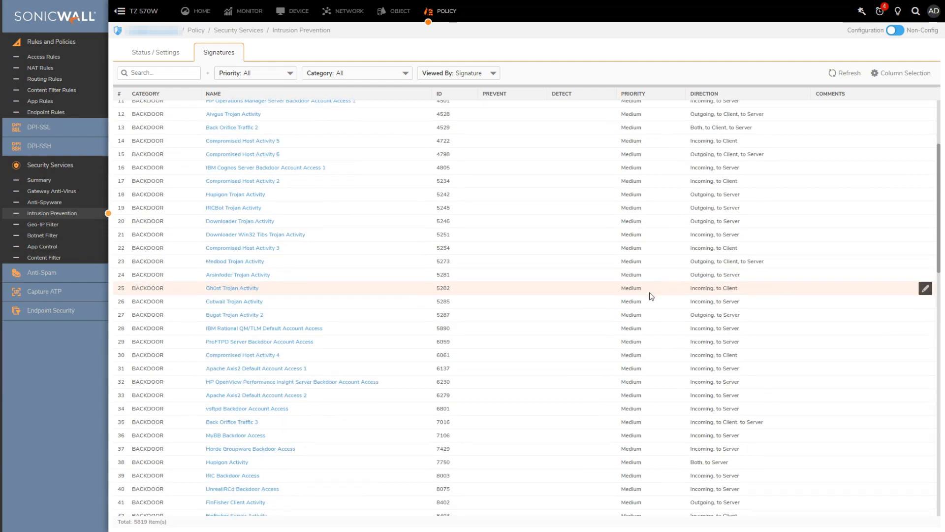
scroll(651, 300, down, 6)
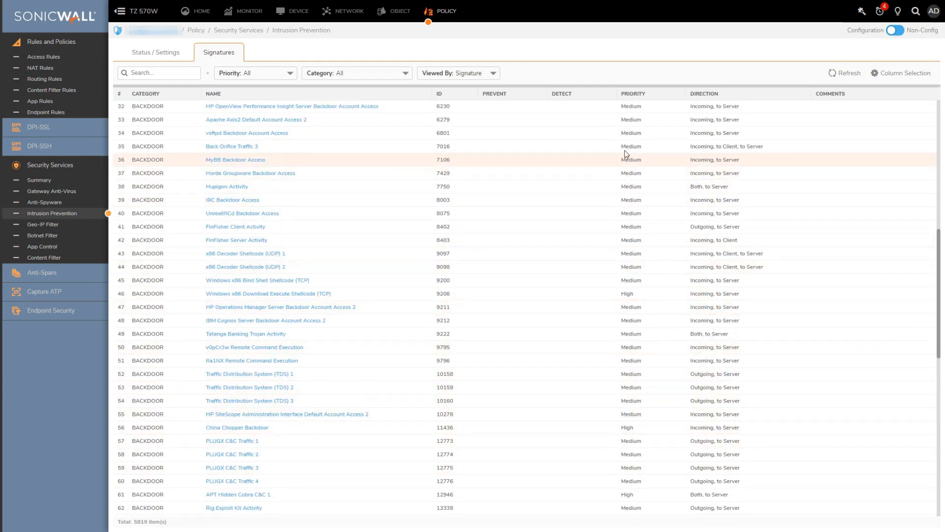
scroll(626, 154, up, 9)
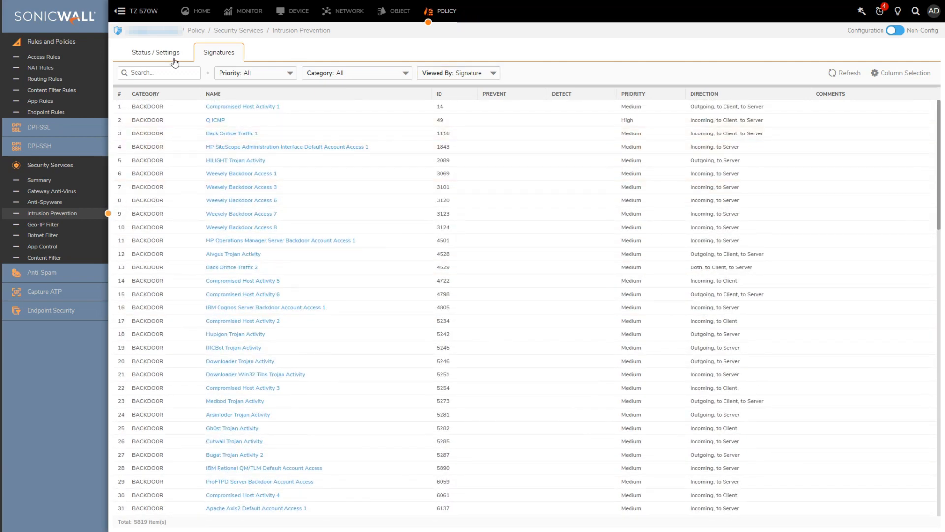
- Enable Prevent All and Detect All for the high, medium and low priority attack groups and apply the changes
click(143, 55)
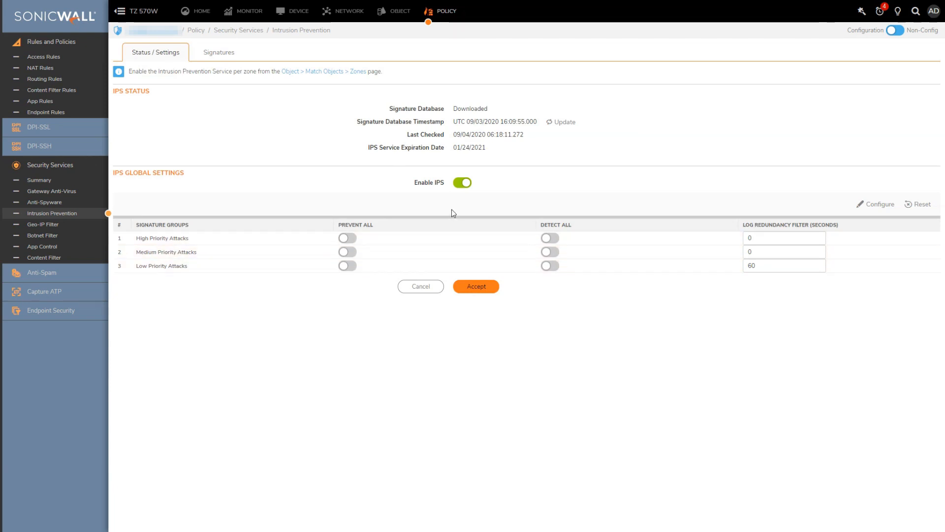
click(349, 238)
click(555, 240)
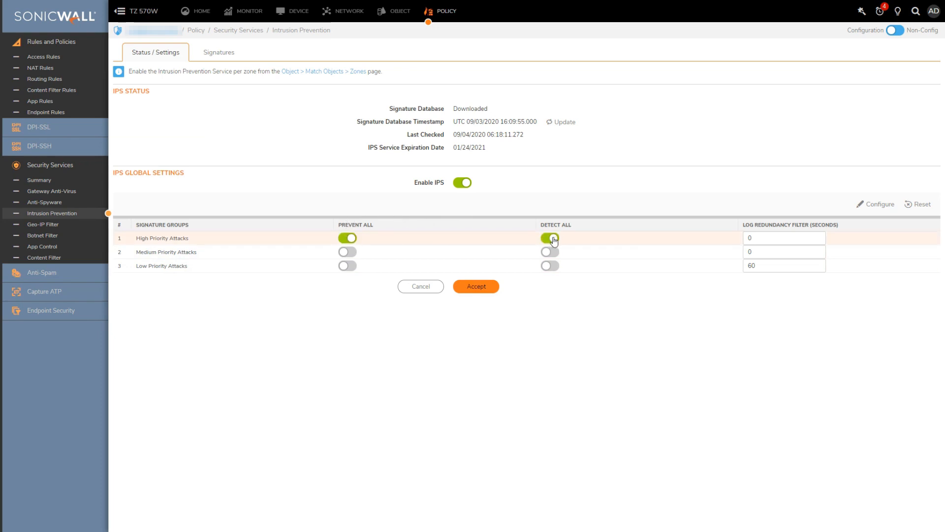
click(550, 252)
click(353, 251)
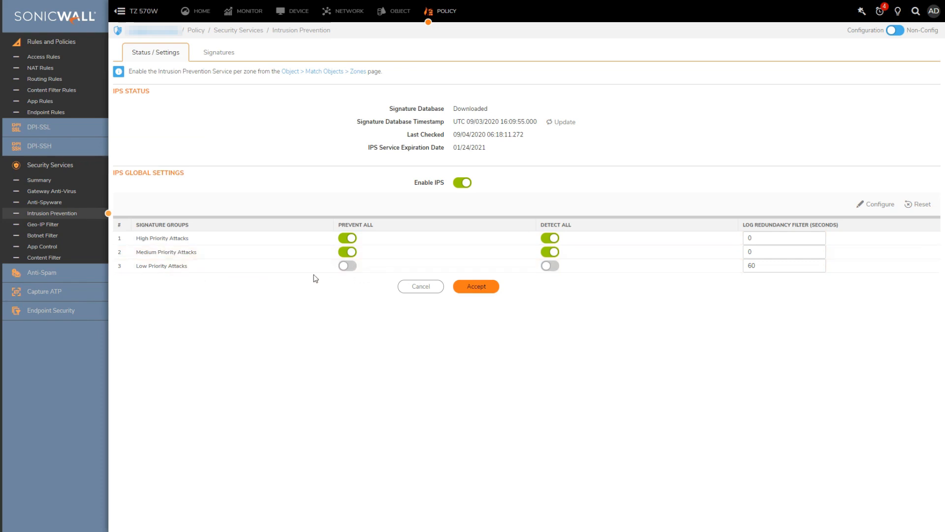
click(348, 266)
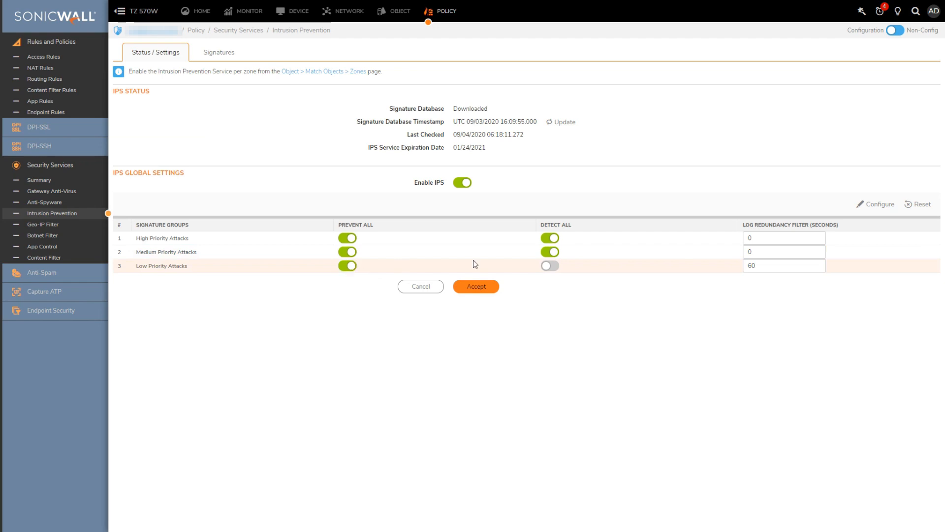
click(554, 268)
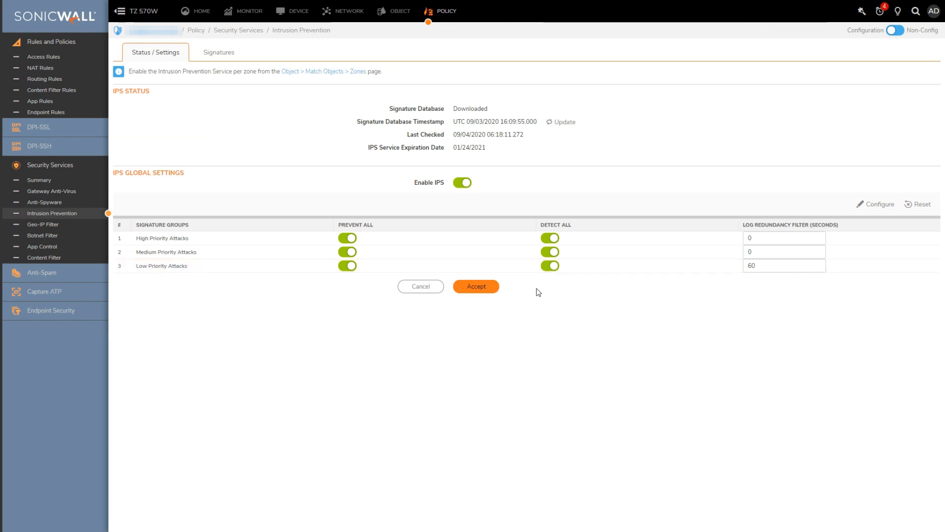
click(479, 287)
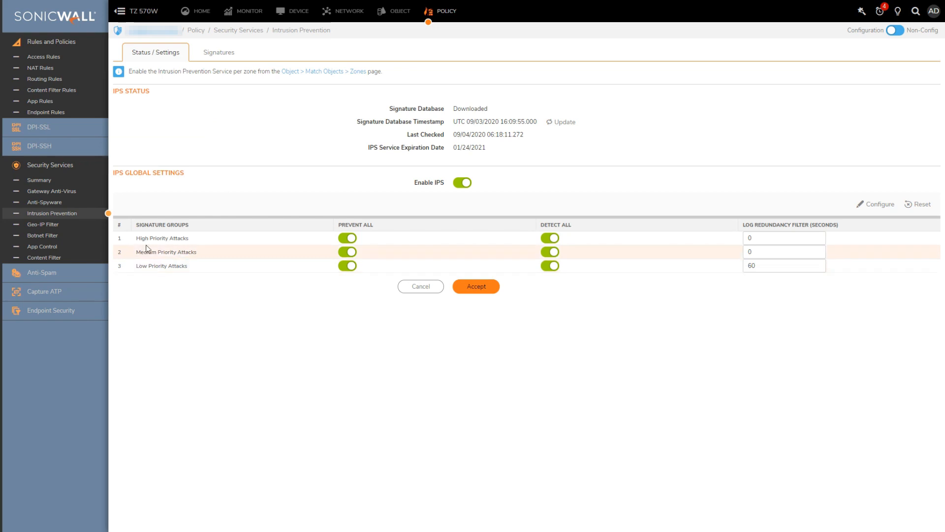
- Filter the intrusion prevention signatures to Low priority and review their prevent and detect status
click(229, 58)
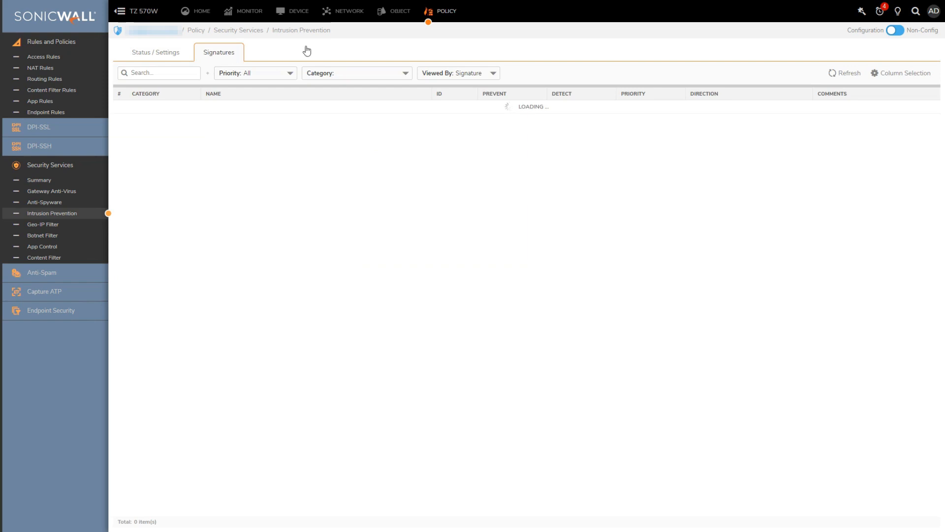
click(291, 74)
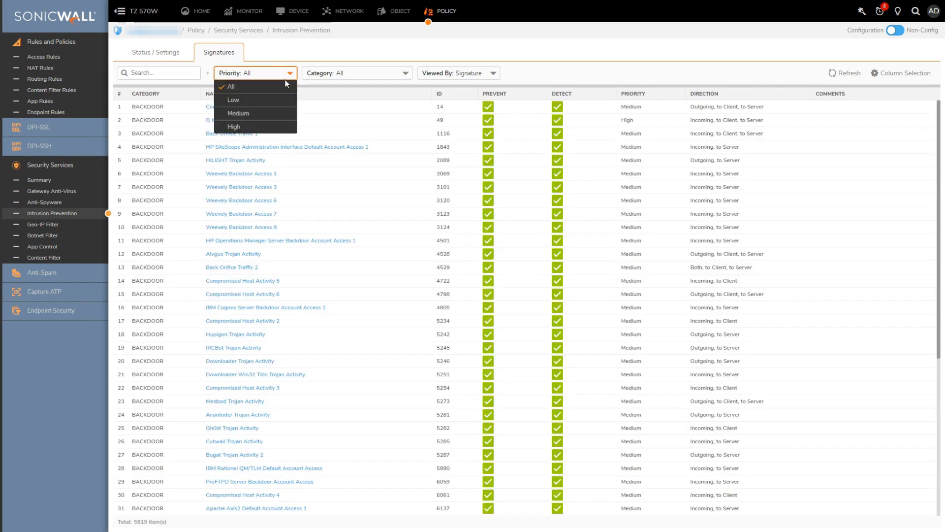
click(264, 100)
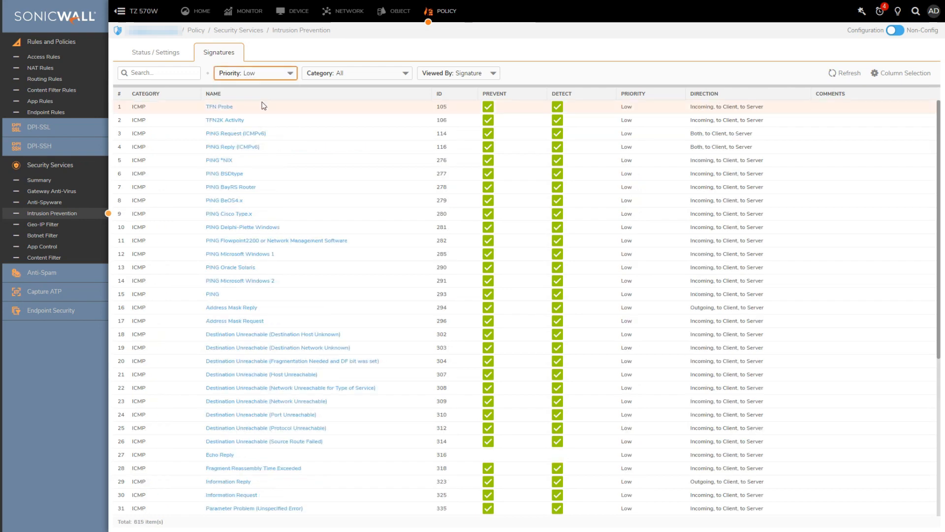
scroll(296, 436, down, 6)
scroll(292, 446, down, 2)
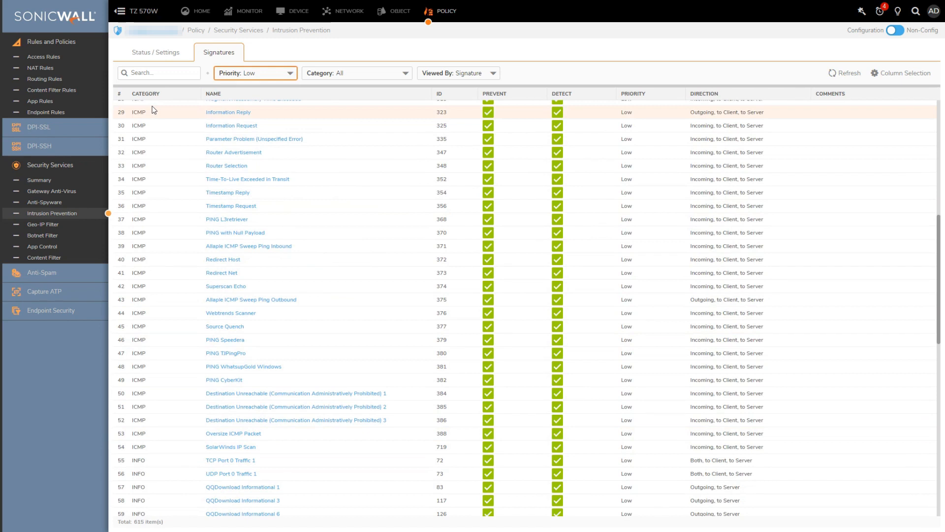
- Try enabling the IPS exclusion list with the address object option, check the available objects, and discard the configuration
click(152, 55)
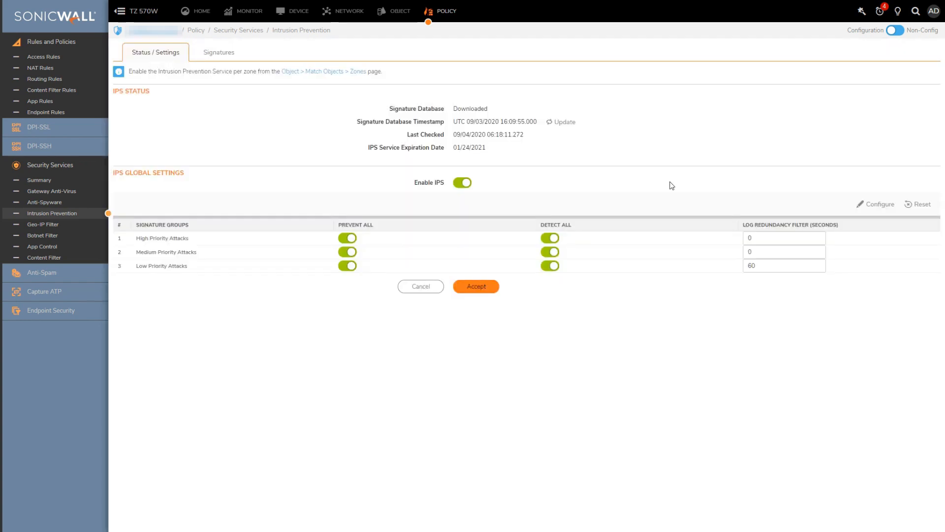
click(872, 206)
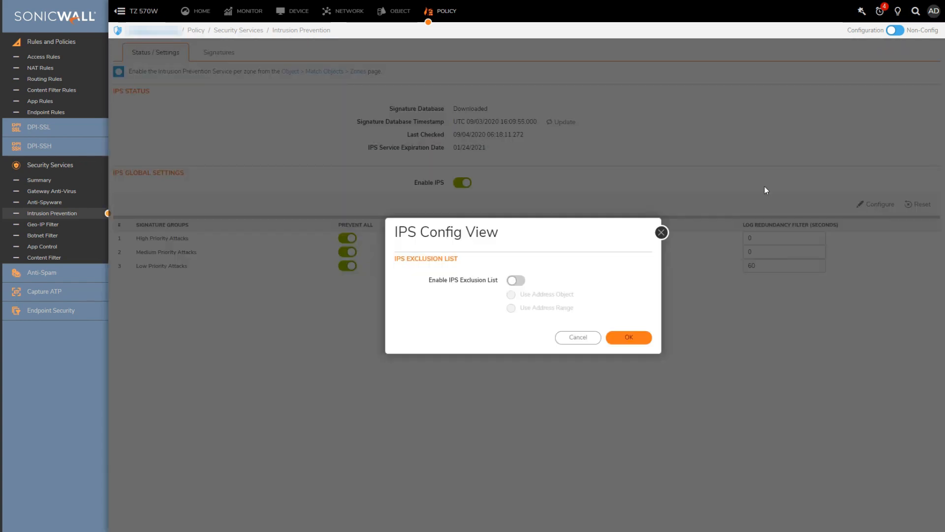
click(515, 282)
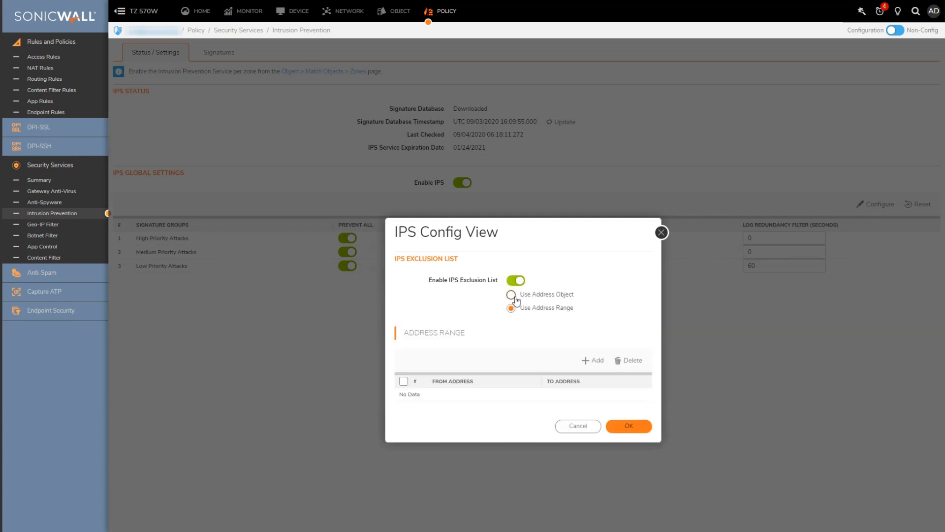
click(512, 294)
click(543, 356)
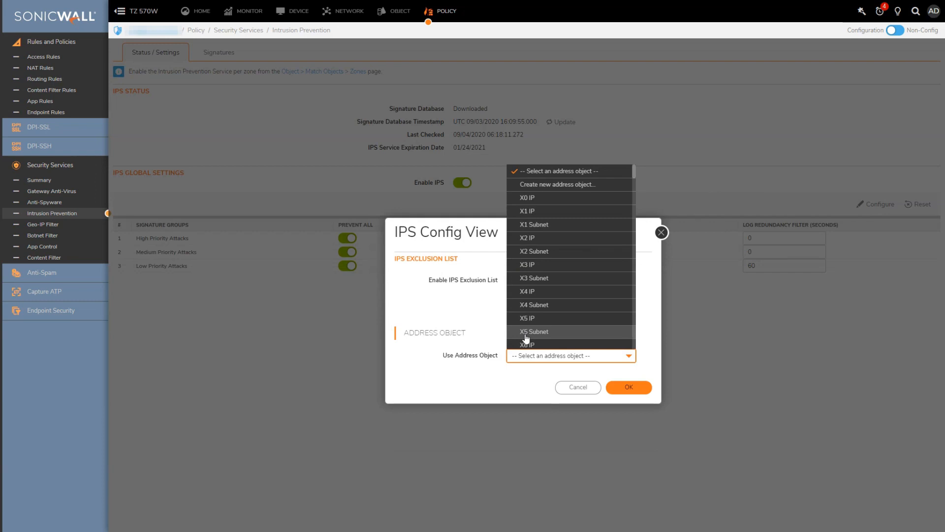
click(572, 386)
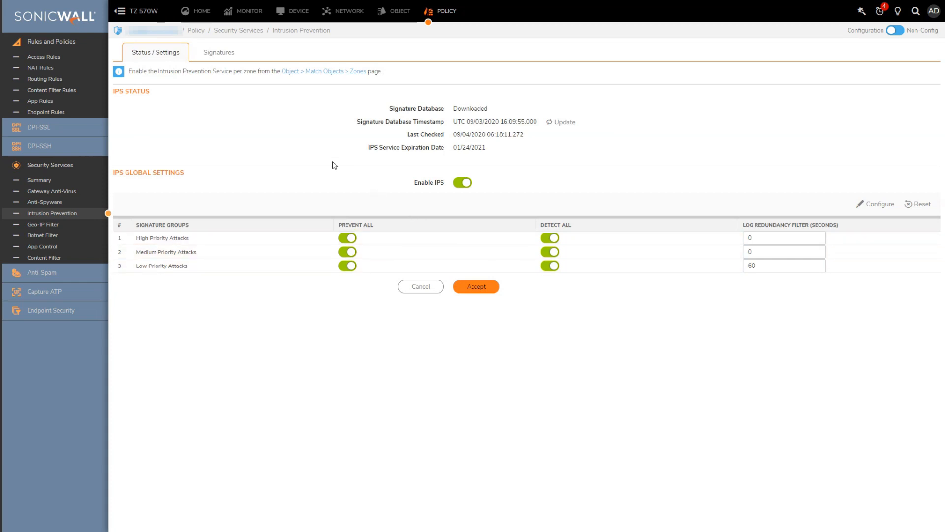
- View the signatures by category and examine the prevention and detection options of the BACKDOOR category without saving
click(218, 53)
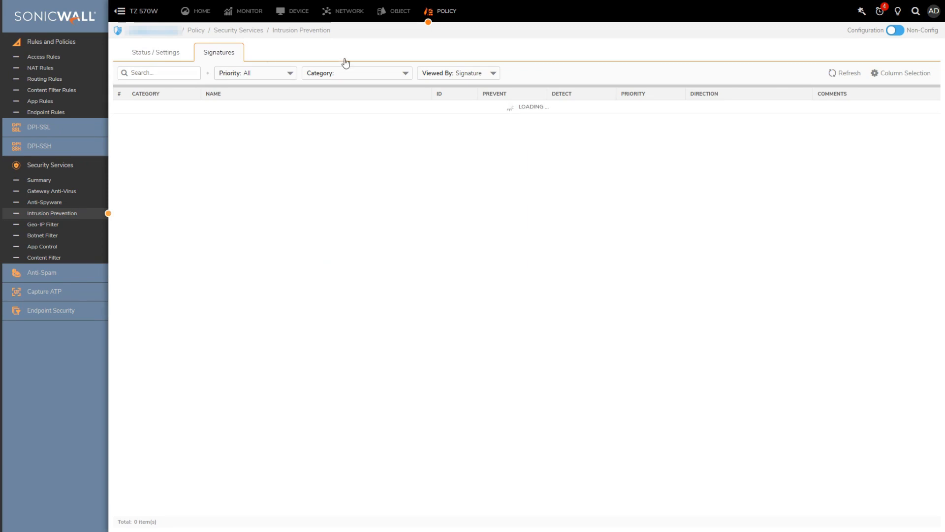
click(488, 74)
click(480, 101)
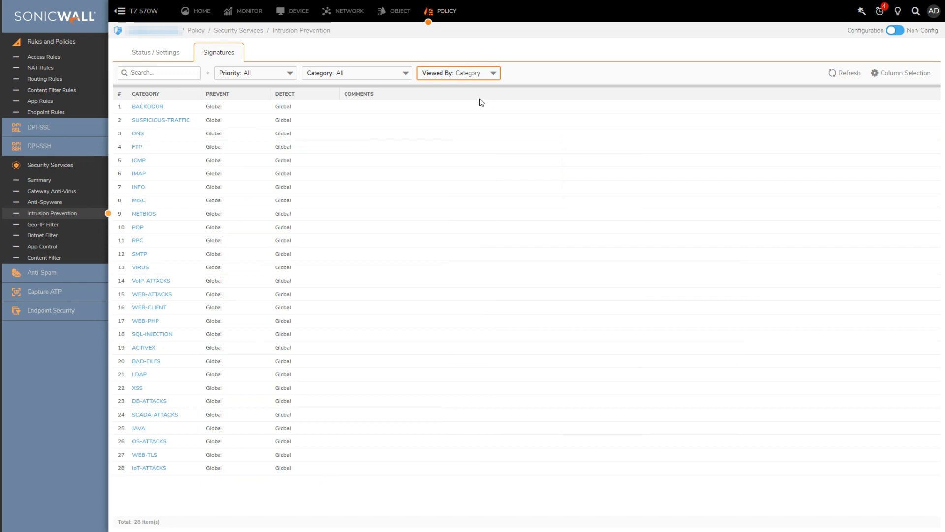
mouse_move(828, 112)
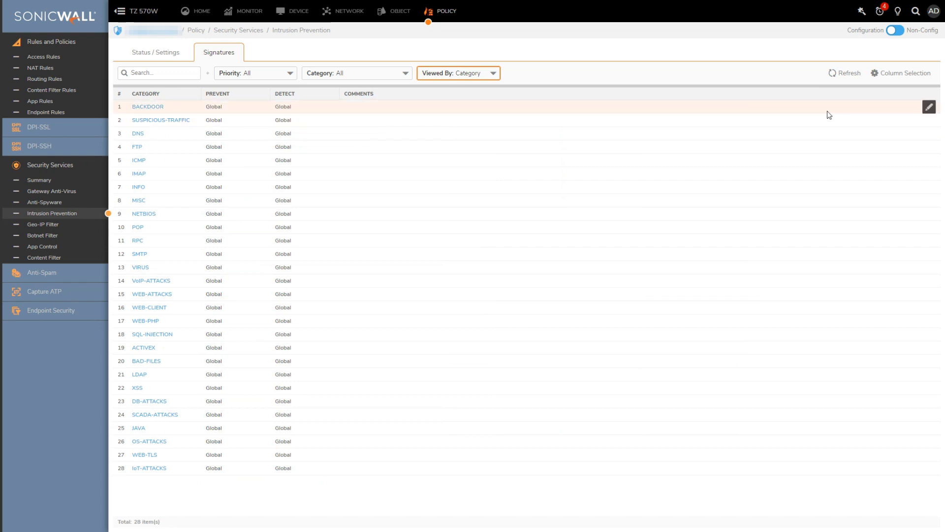
click(930, 107)
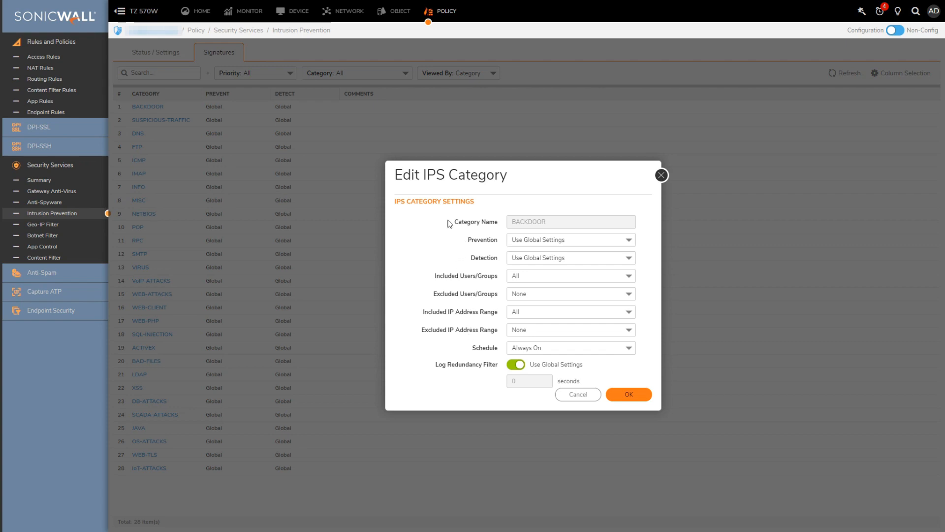
click(623, 241)
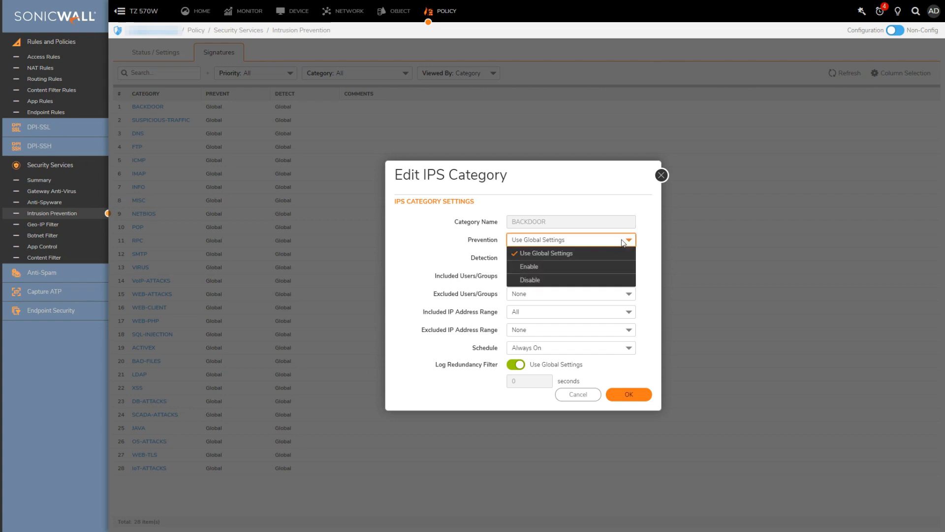
click(545, 254)
click(548, 257)
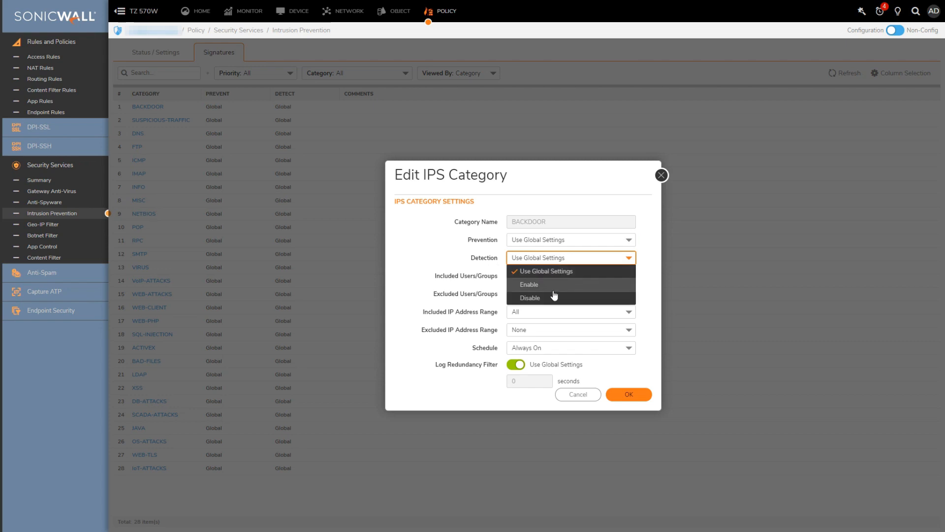
click(483, 256)
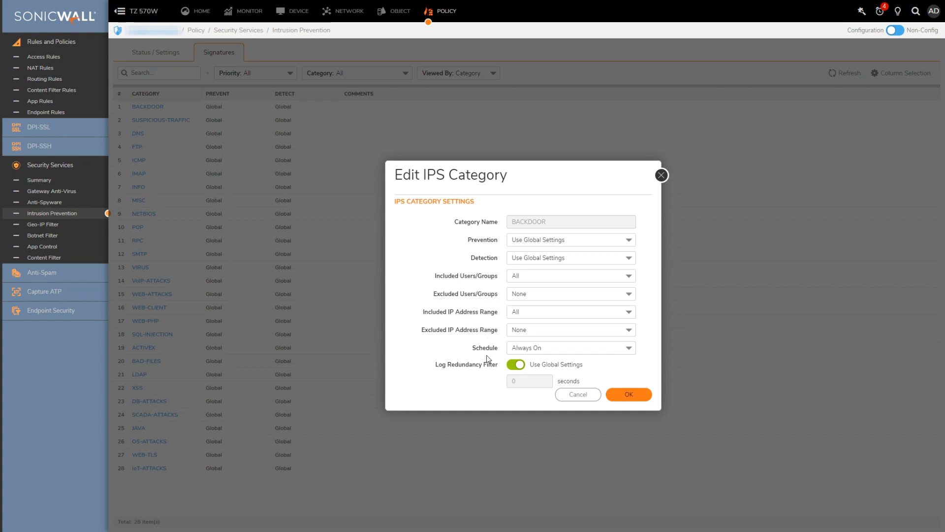
click(564, 396)
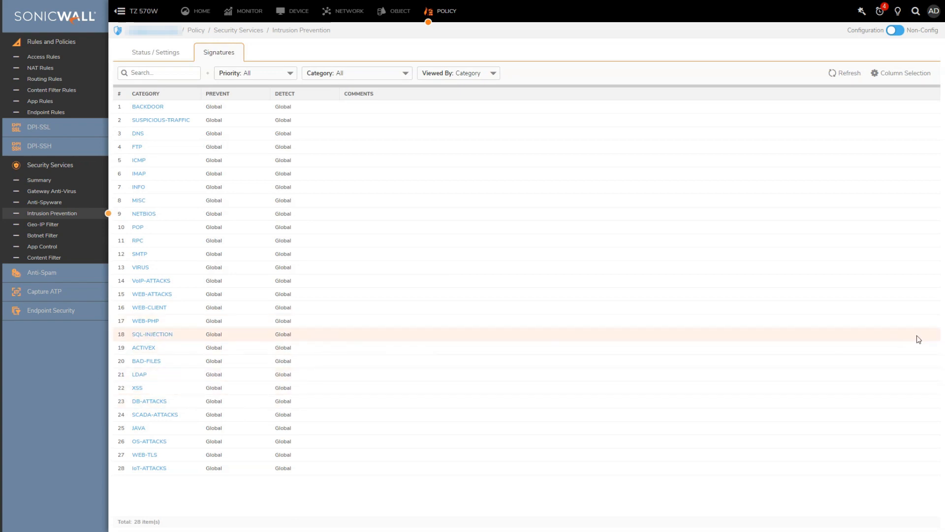
- Try setting Prevention and Detection to Disable for the SQL-INJECTION category, and discard the edit
click(929, 335)
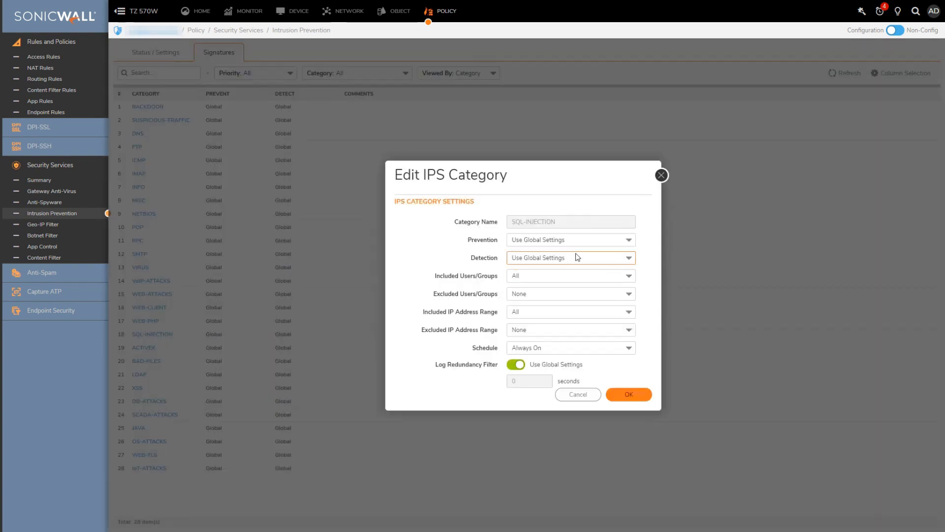
click(573, 244)
click(542, 280)
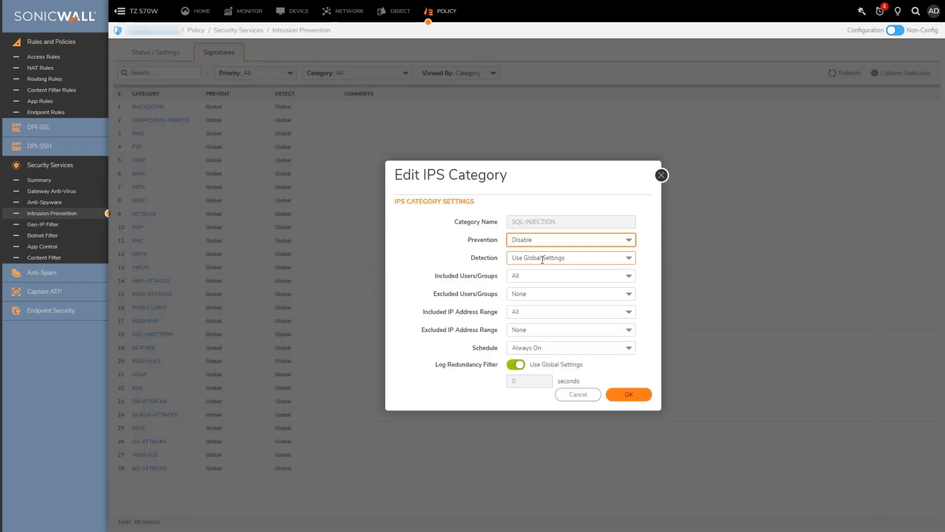
click(544, 257)
click(536, 297)
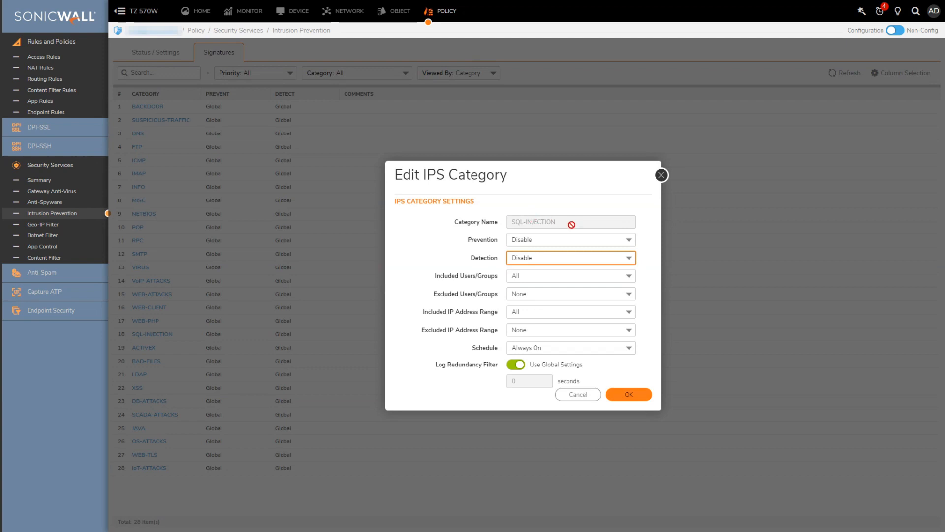
click(584, 395)
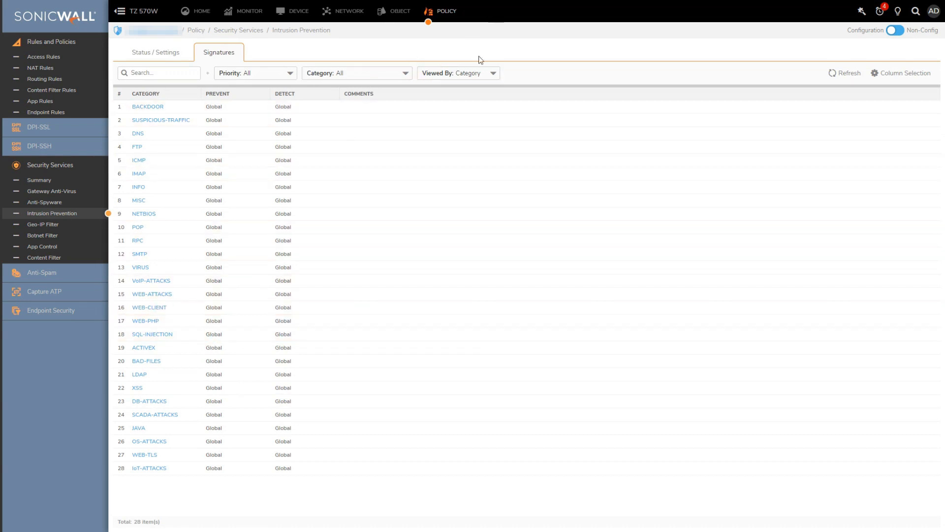
- View the list by signature and examine the settings of the Compromised Host Activity 1 signature without saving
click(453, 73)
click(436, 87)
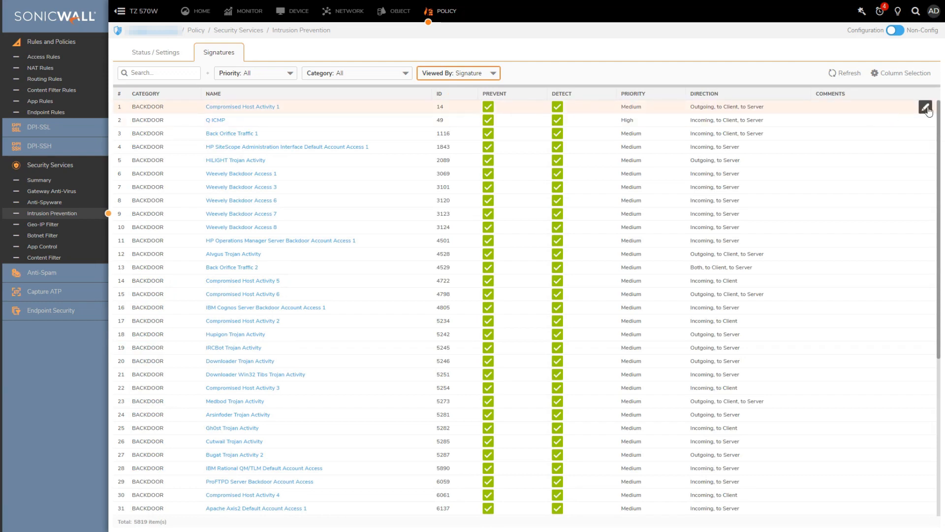
click(925, 107)
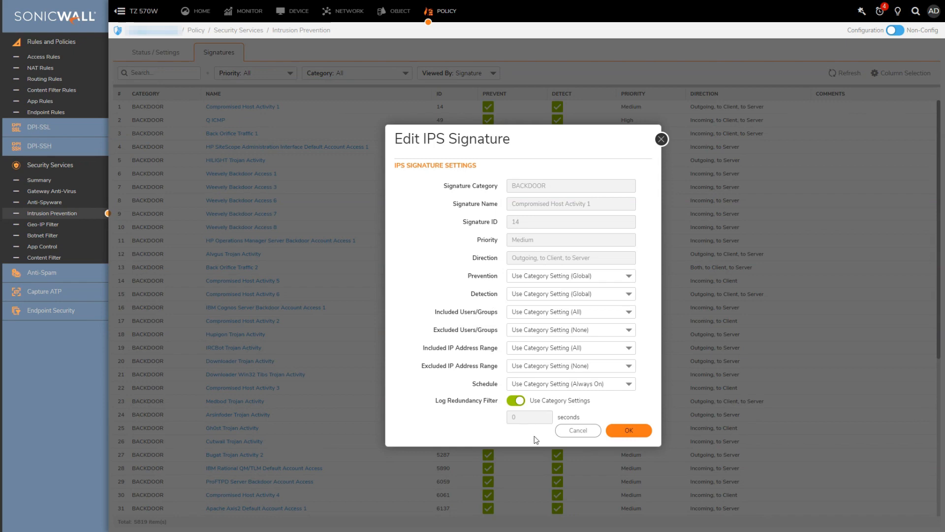
click(578, 432)
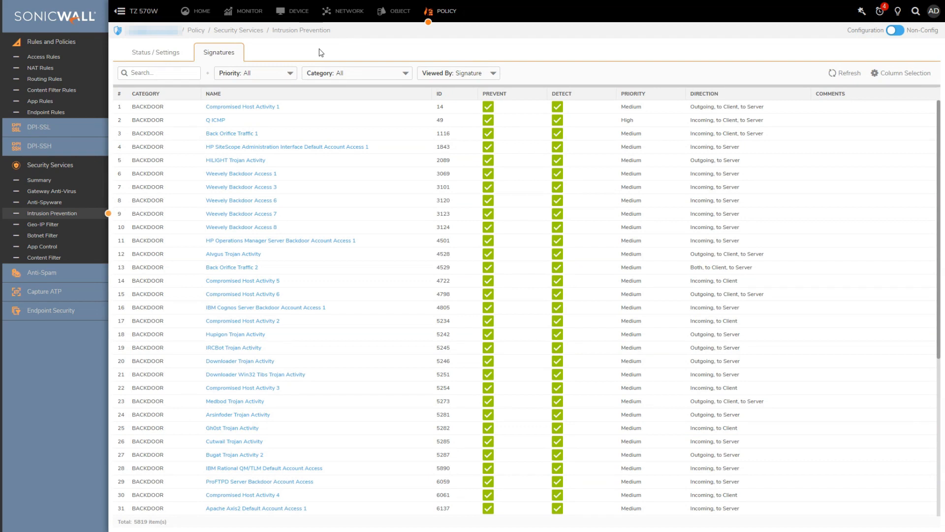
- Open the zone objects list and examine which zones have IPS enabled
click(396, 12)
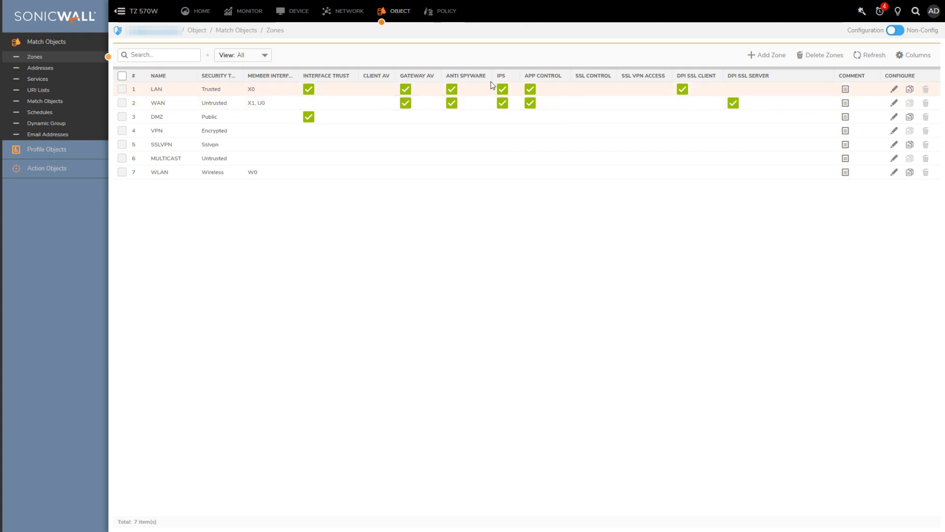
- Disable DPI in the security profiles of the first LAN-to-LAN access rule, Default Access Rule_1 for Ping, and save the rule
click(446, 12)
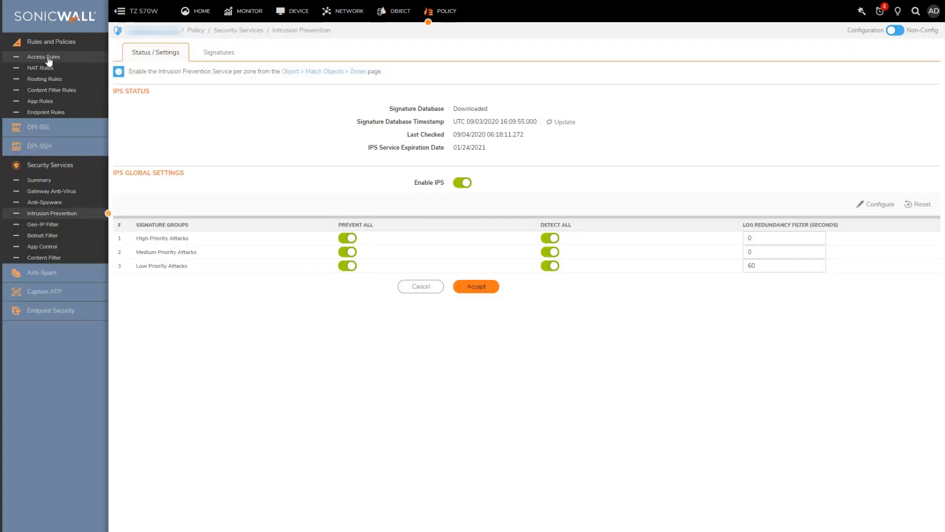
click(46, 58)
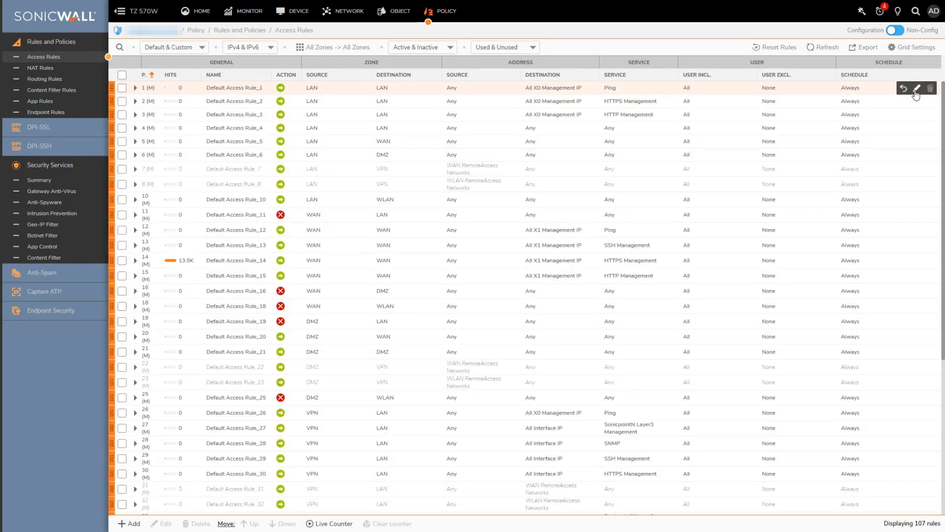
click(916, 92)
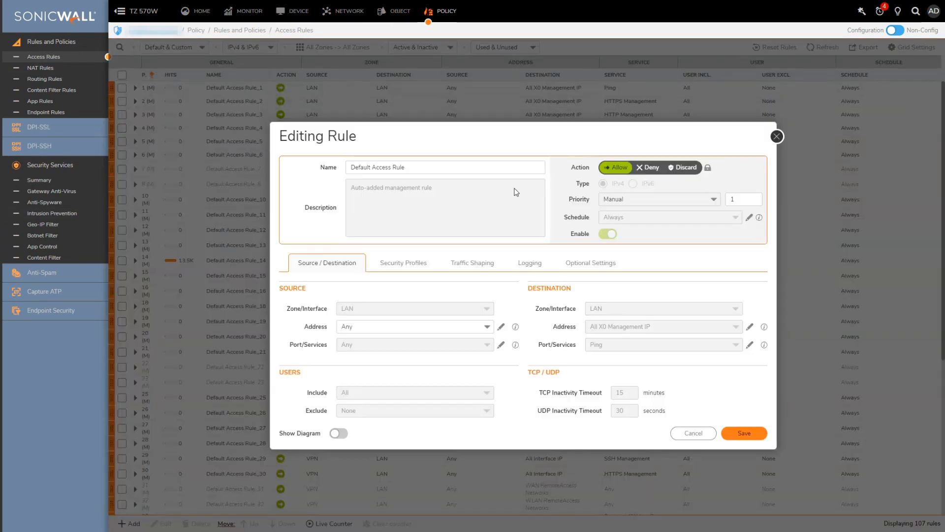
click(412, 264)
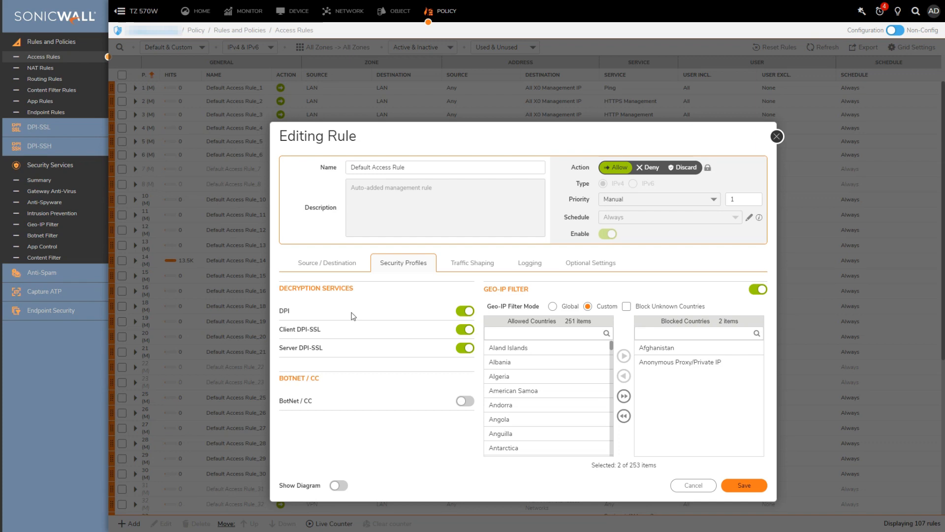
click(466, 314)
click(743, 485)
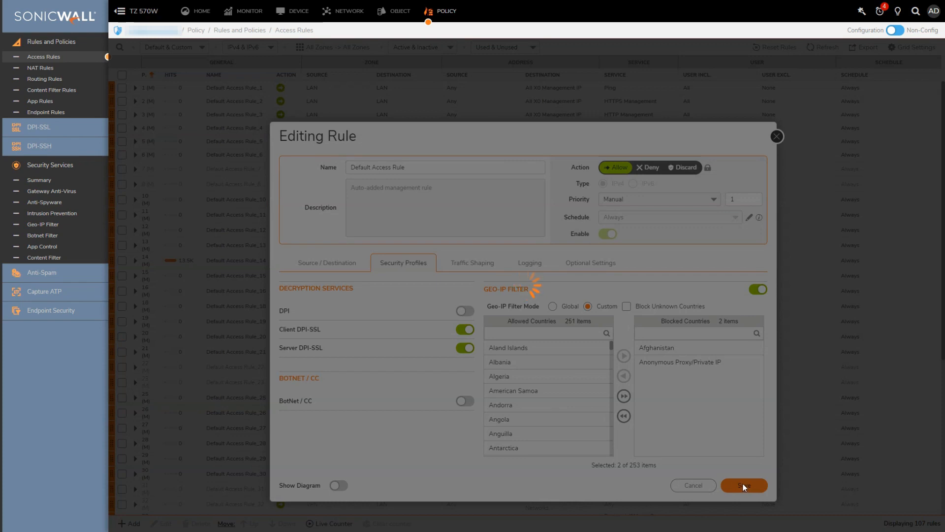